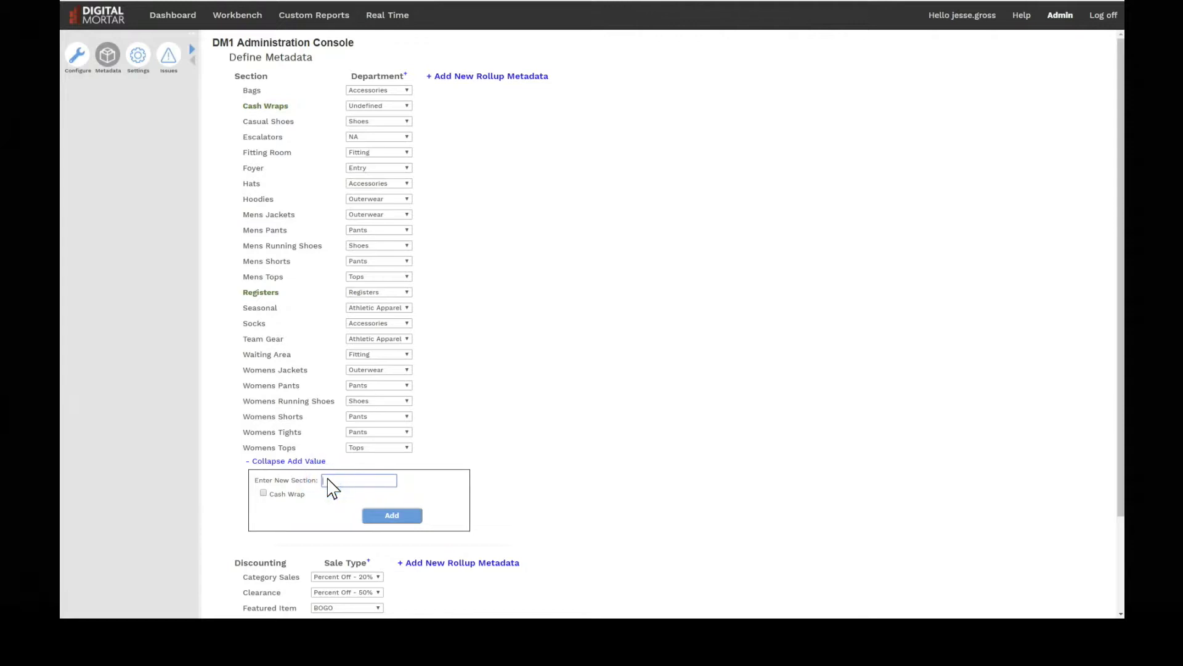
# - Add a new section value named Coffee Bar to the Section metadata
pyautogui.write('Coffee Bar')
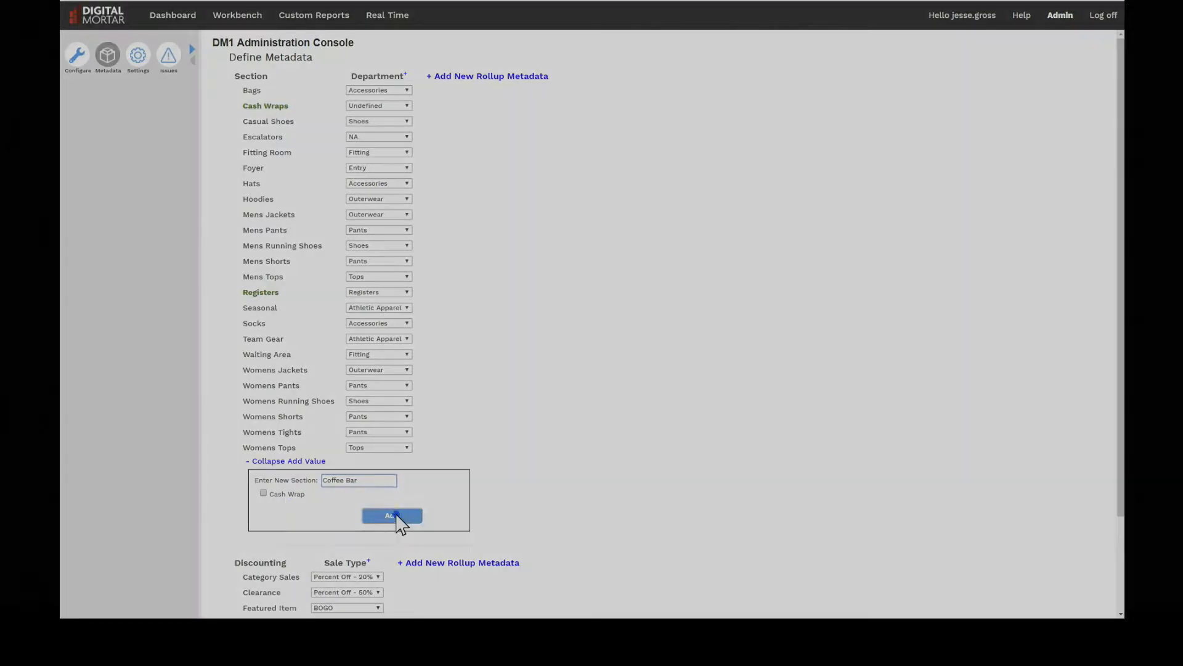
pyautogui.click(396, 518)
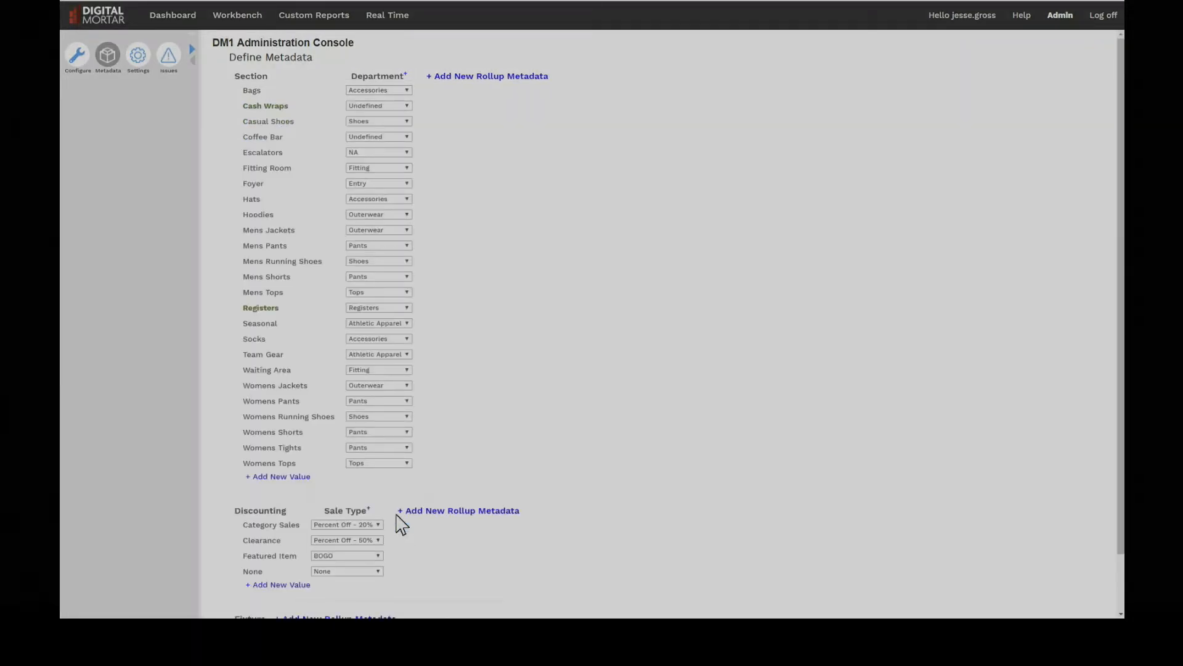
# - Add the value Food Services to the Department roll-up and save the roll-up
pyautogui.click(408, 137)
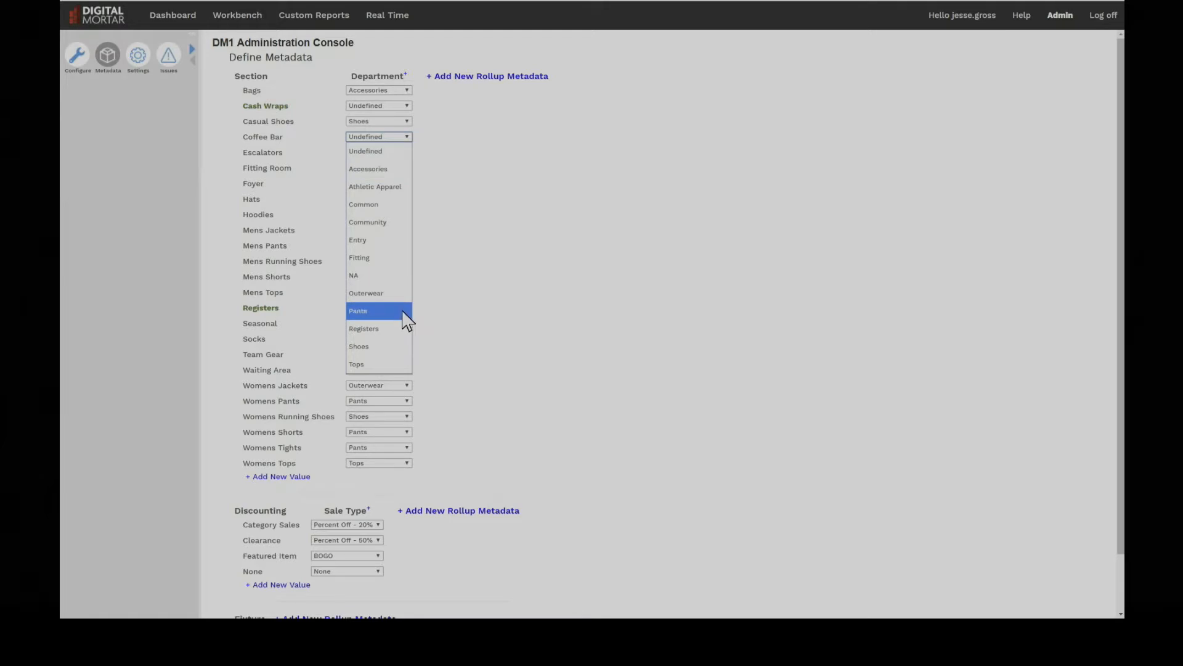
pyautogui.click(472, 302)
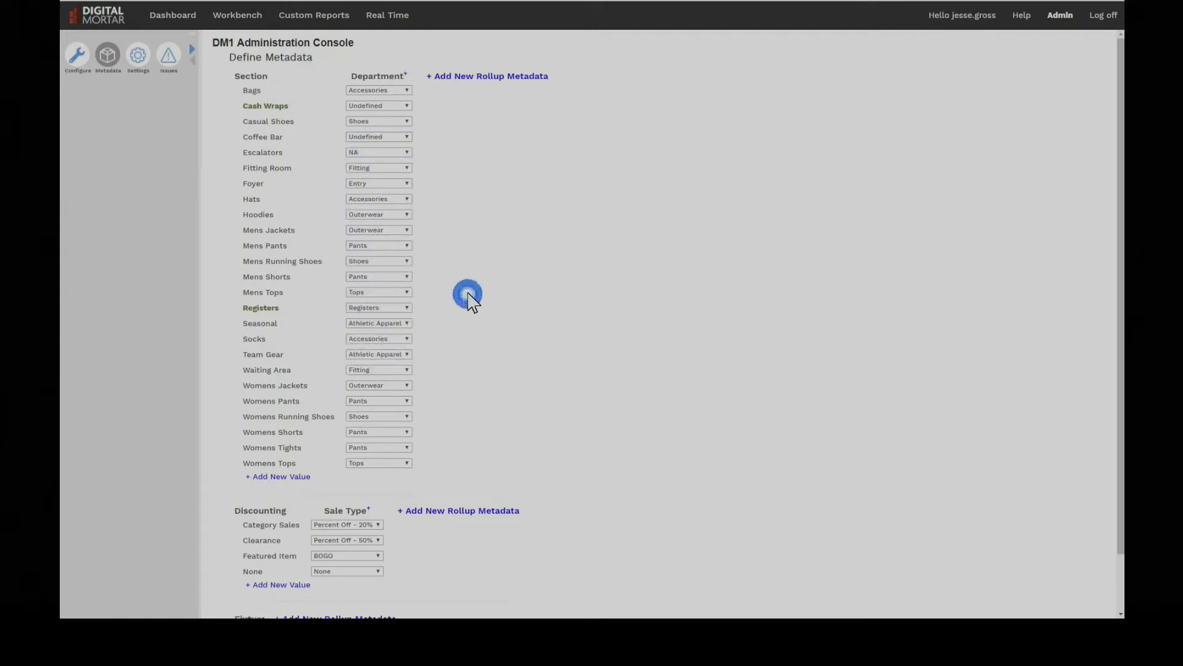
pyautogui.click(405, 75)
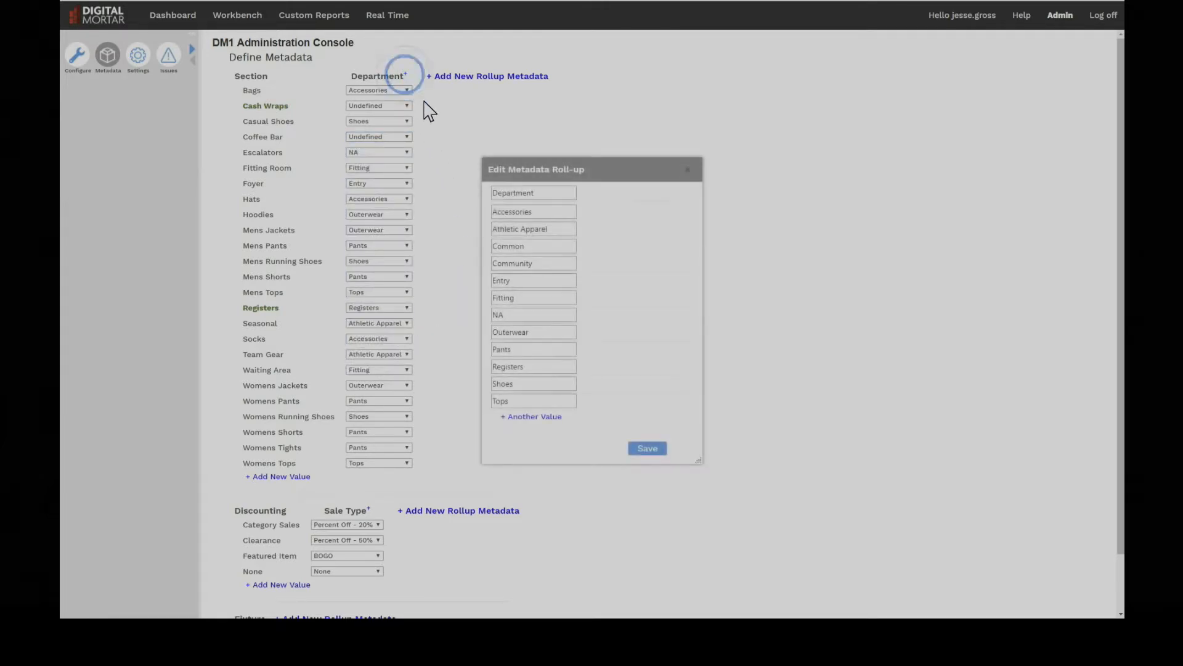
pyautogui.click(524, 419)
pyautogui.click(524, 419)
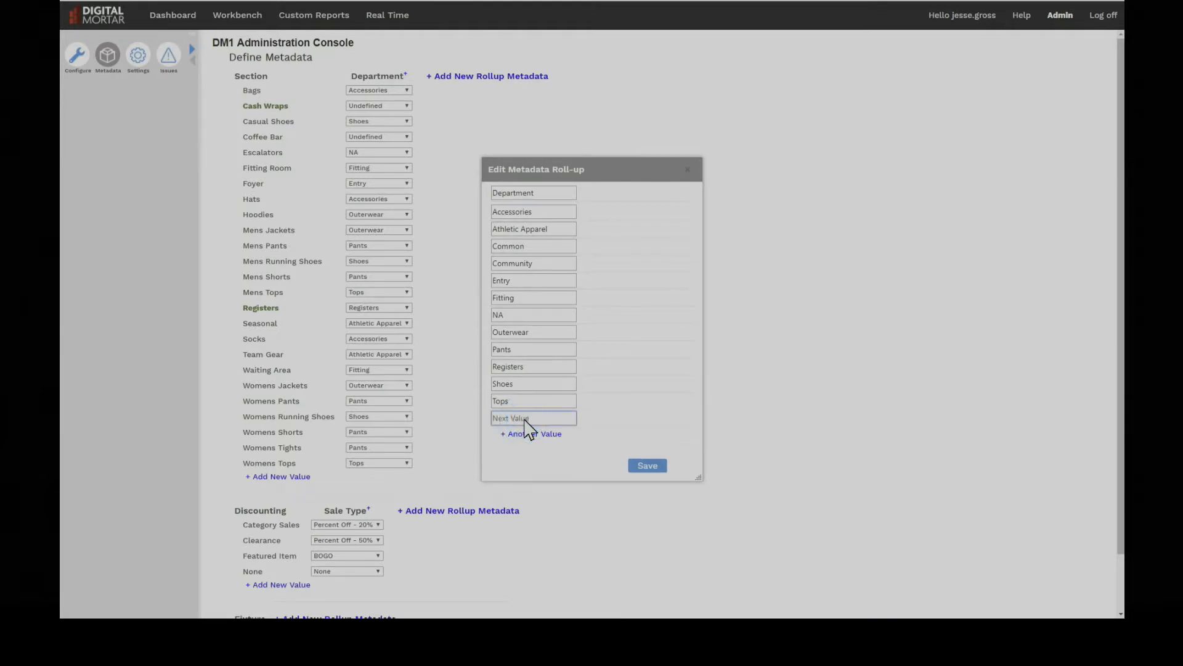
pyautogui.write('Food Services')
pyautogui.click(648, 468)
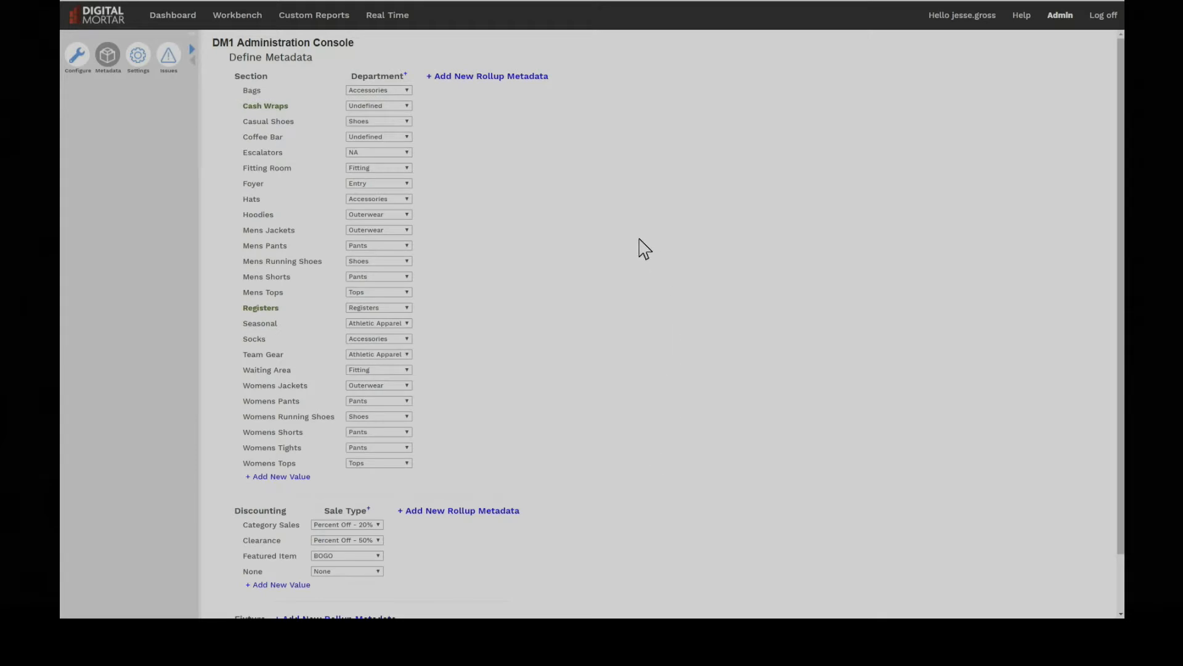
# - Assign the Coffee Bar section to the Food Services department and save all metadata
pyautogui.click(408, 137)
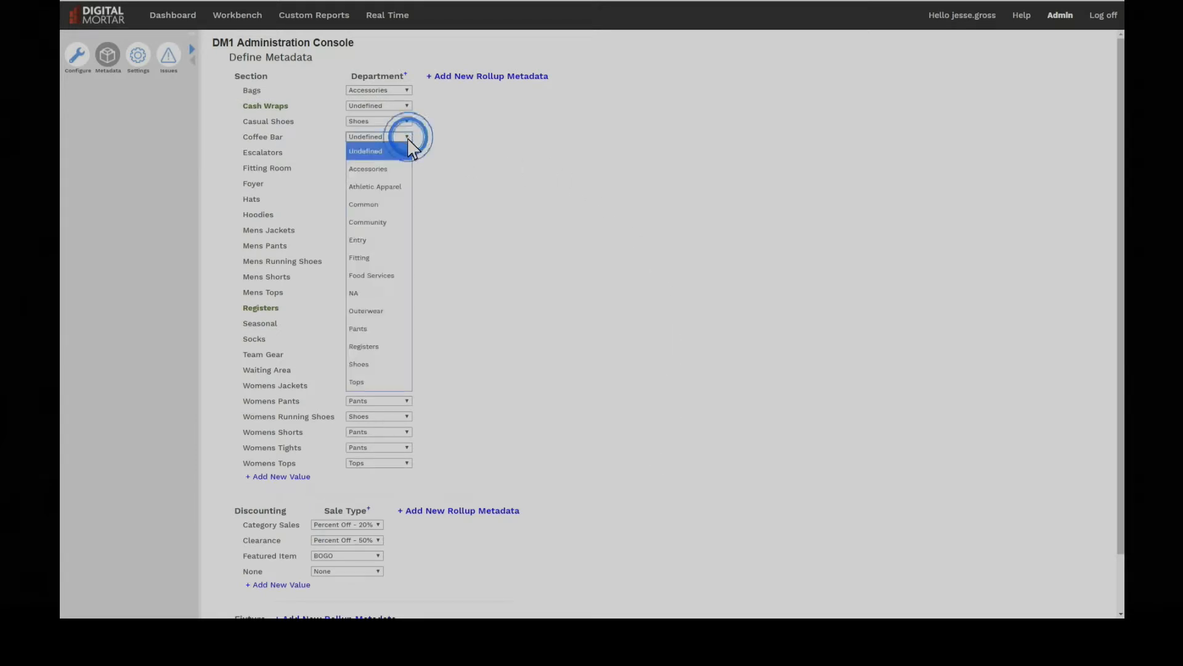
pyautogui.click(397, 277)
pyautogui.click(450, 278)
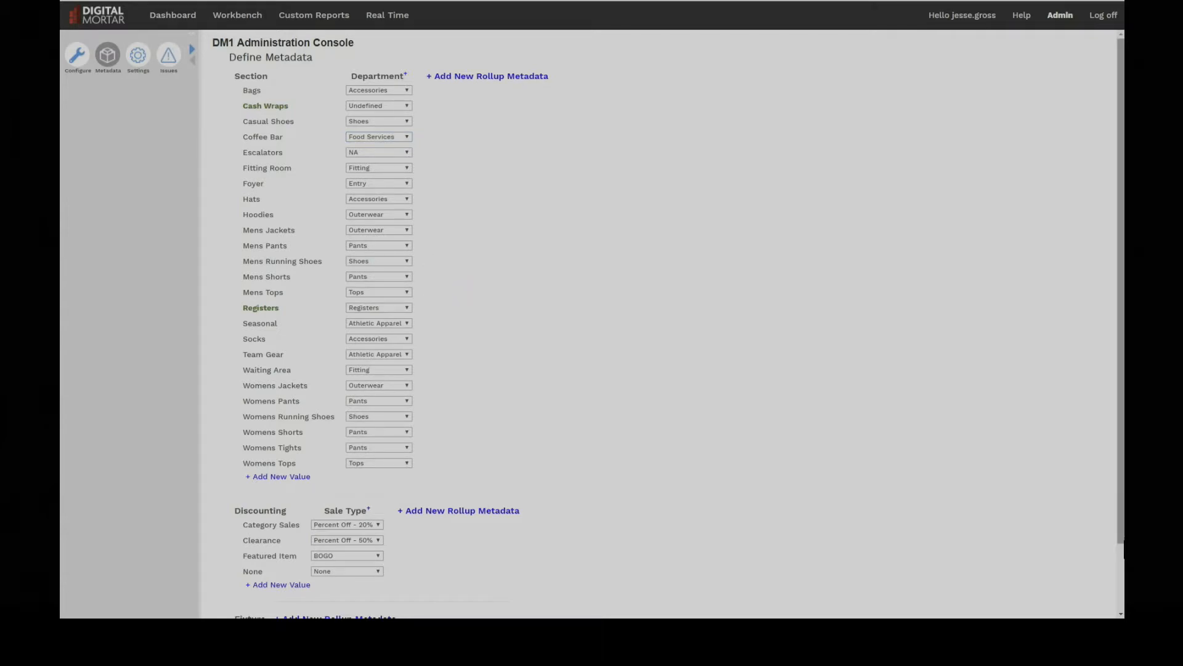
pyautogui.click(1122, 585)
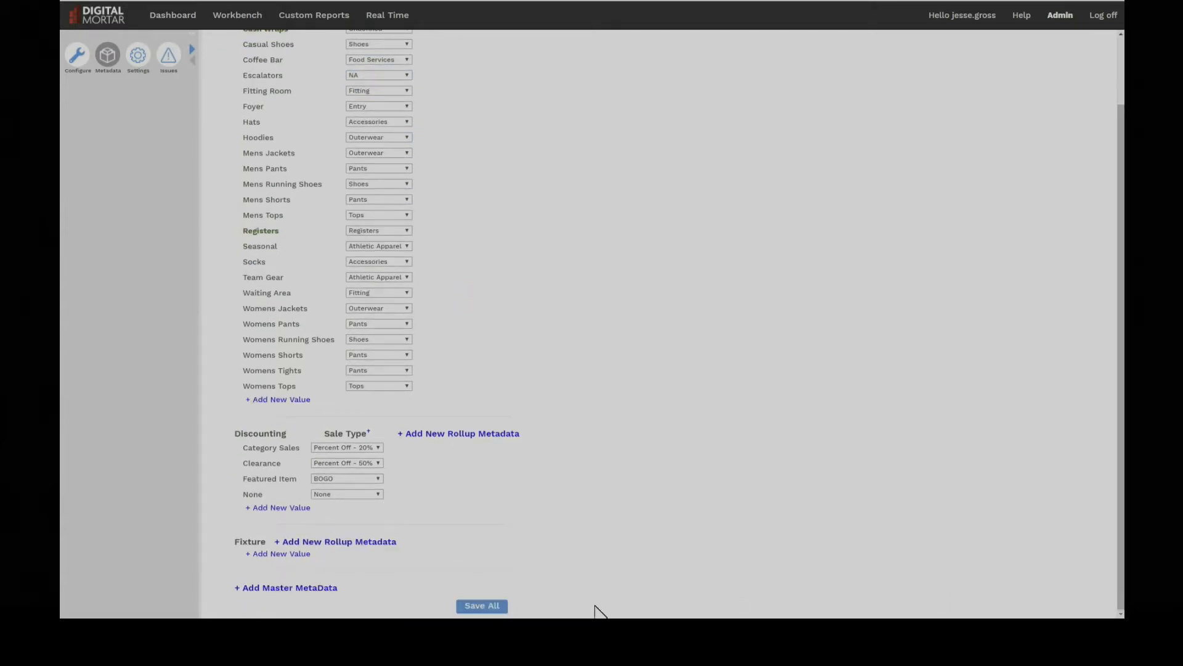
pyautogui.click(482, 606)
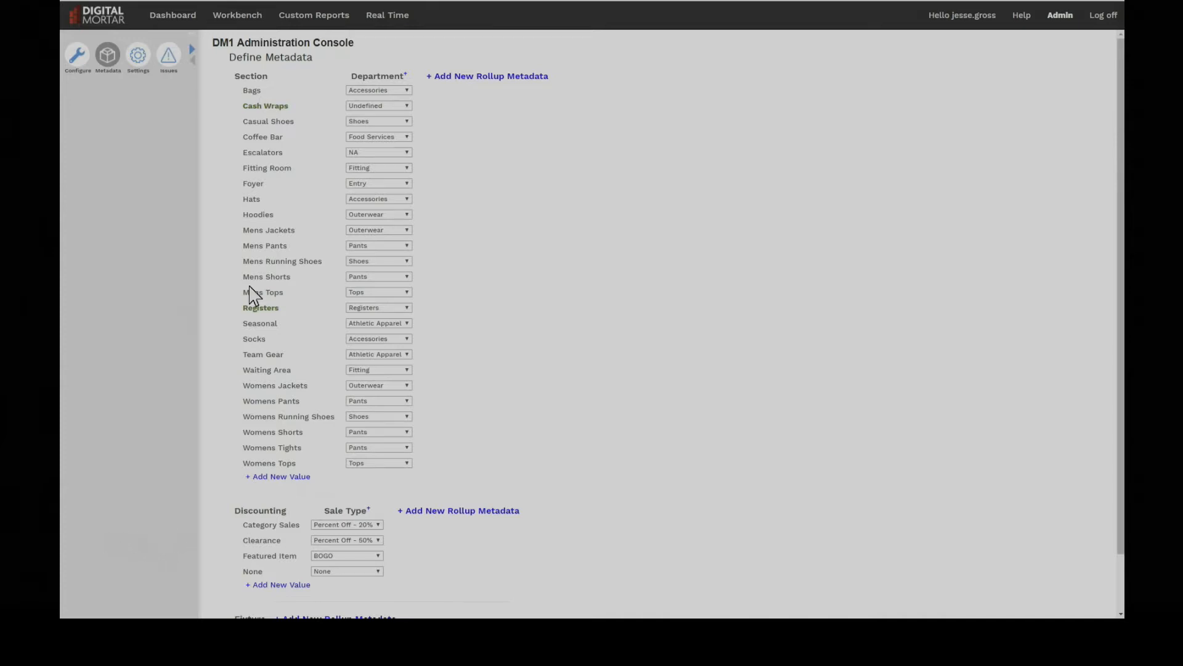
# - Define a new Section roll-up named Teams with Team A as its first value
pyautogui.click(507, 75)
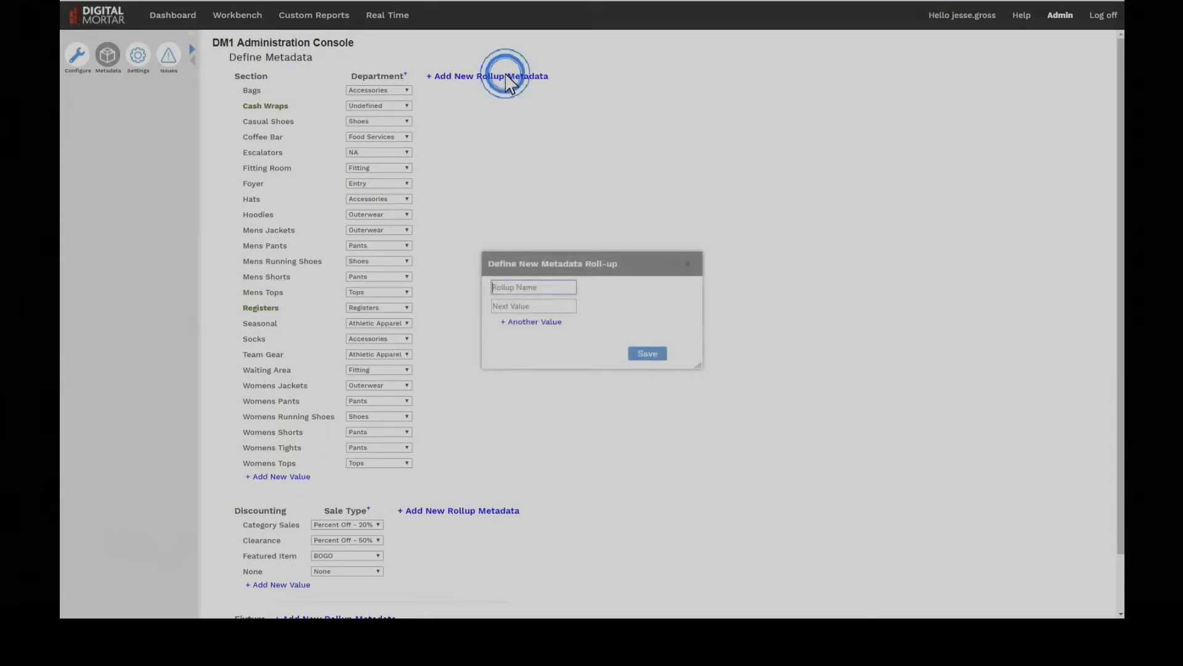
pyautogui.click(499, 287)
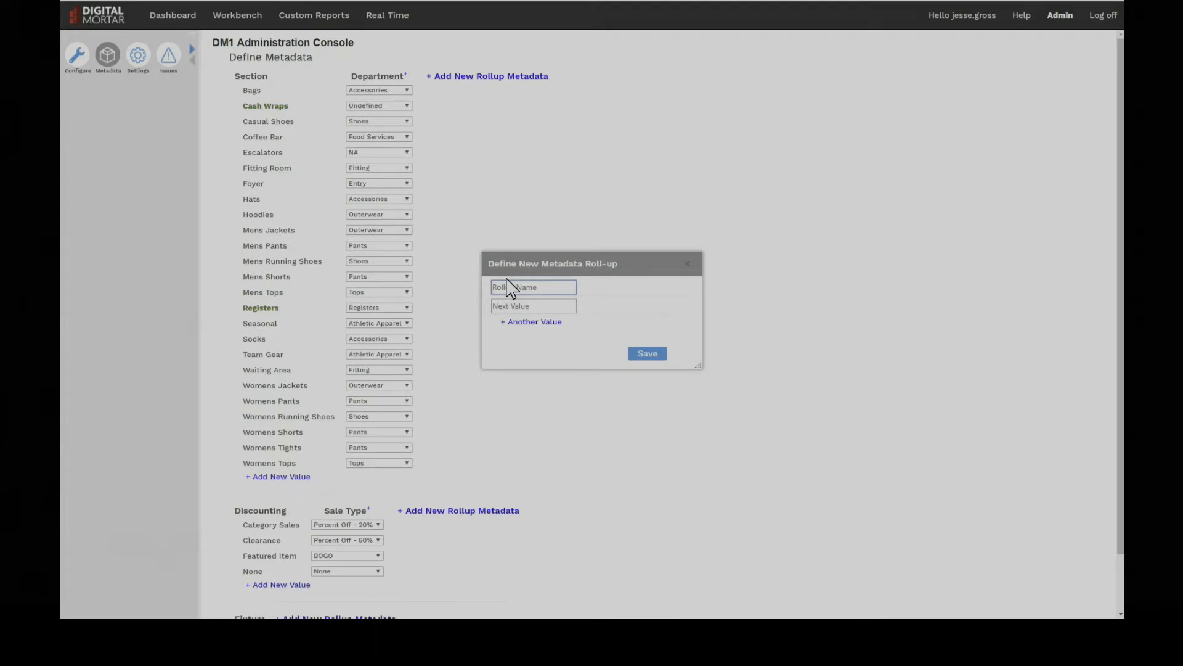
pyautogui.write('Tea')
pyautogui.press('Tab')
pyautogui.write('Team AvA')
# - Add the values Team B and Team C to the Teams roll-up and save it
pyautogui.click(516, 321)
pyautogui.write('Teabm')
pyautogui.press('BackSpace')
pyautogui.press('BackSpace')
pyautogui.write('m B')
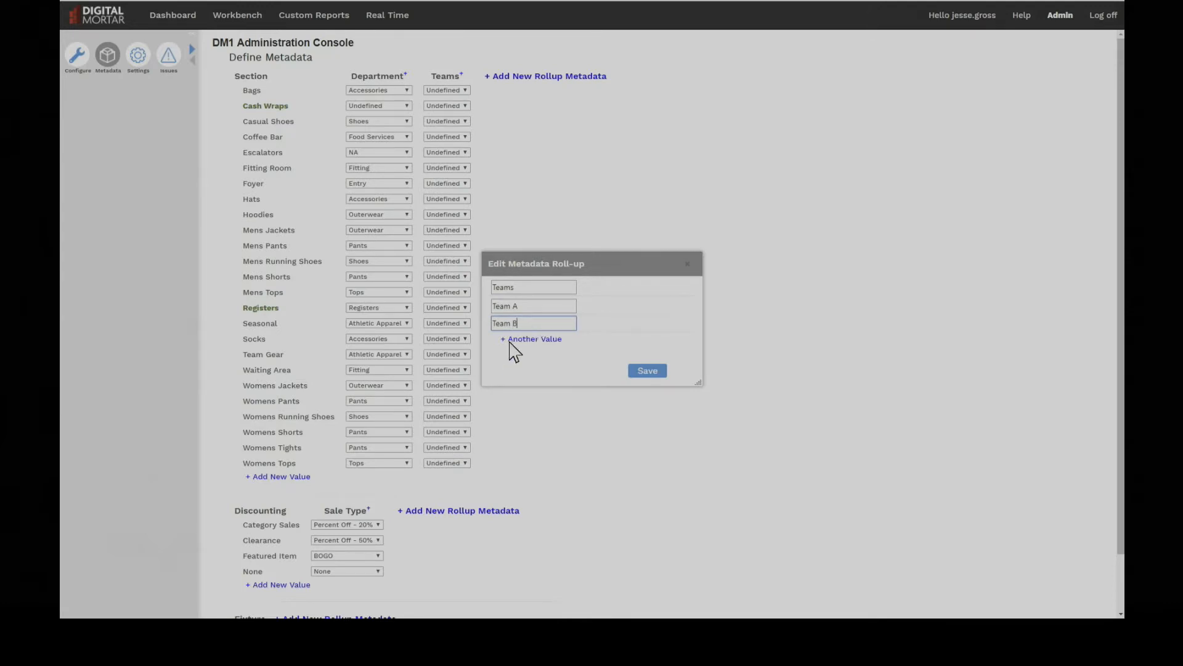
pyautogui.click(511, 339)
pyautogui.write('Team C')
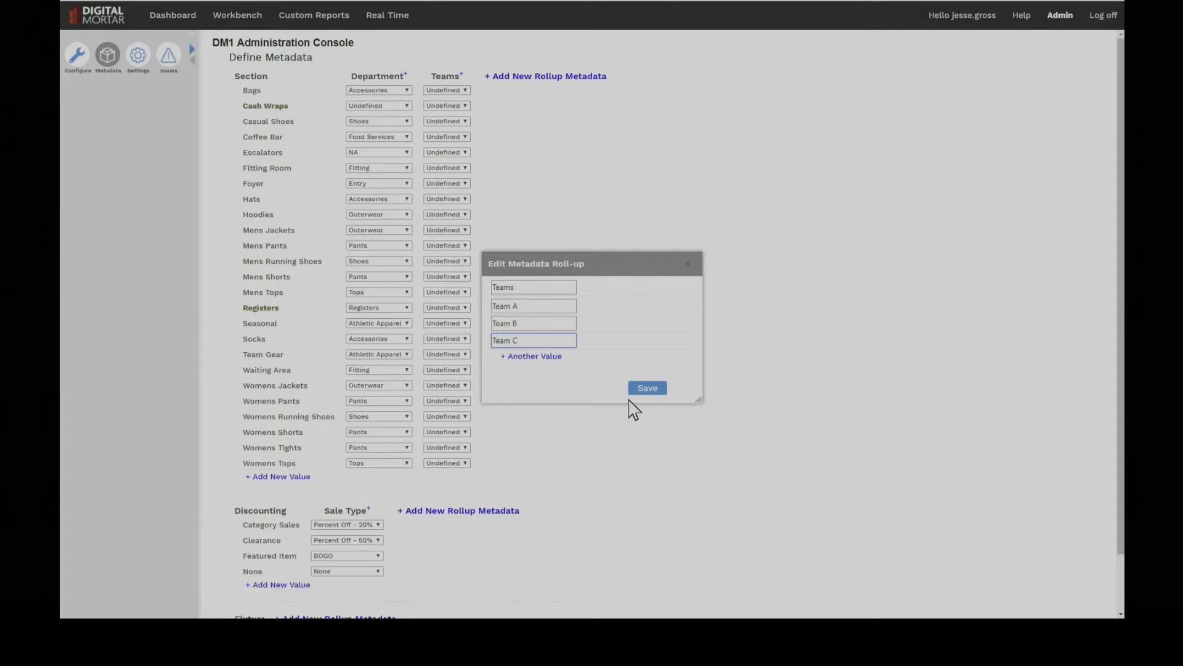
pyautogui.click(641, 390)
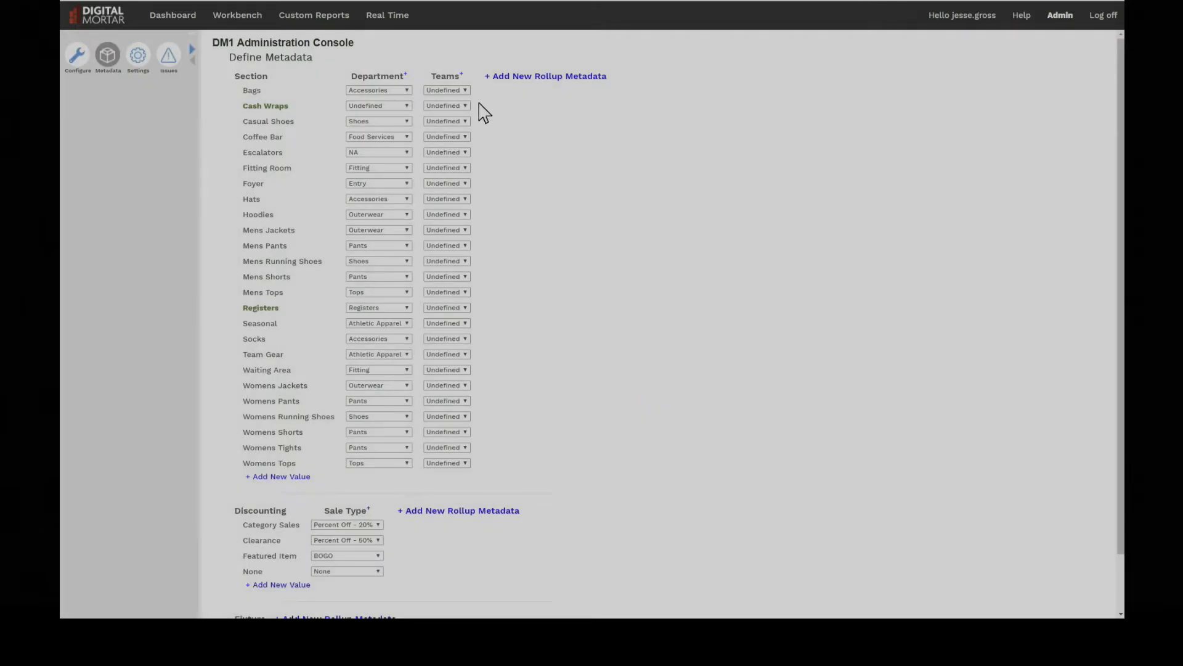
# - Assign Bags to Team A, Casual Shoes to Team B and Coffee Bar to Team C
pyautogui.click(465, 91)
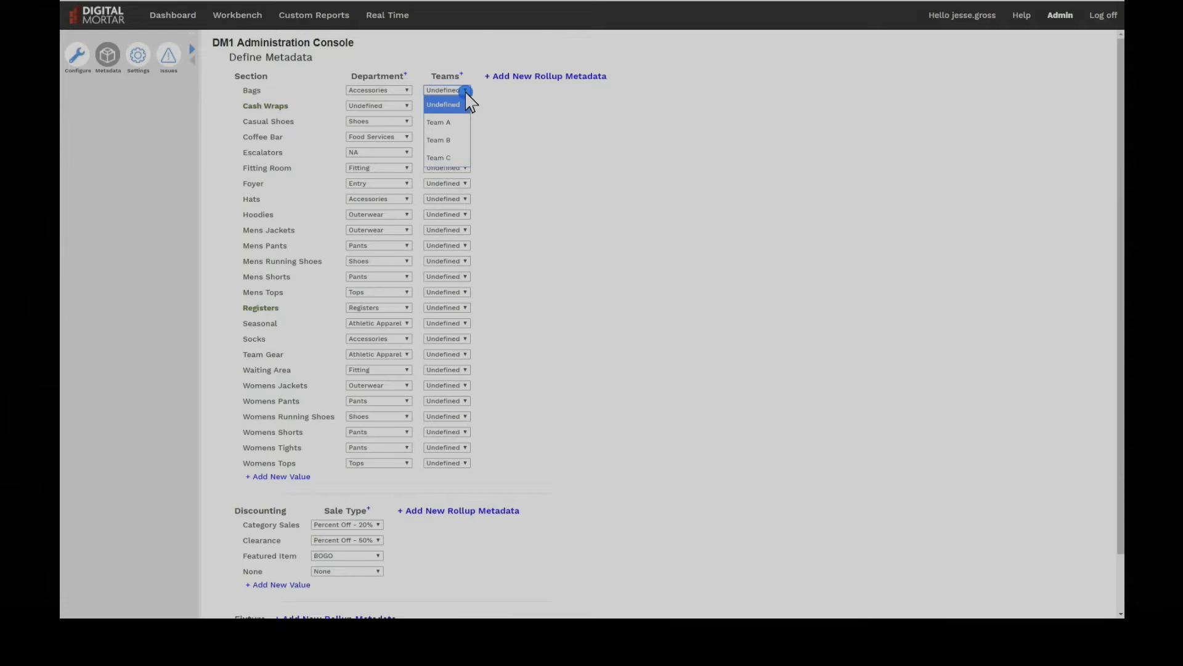
pyautogui.click(460, 123)
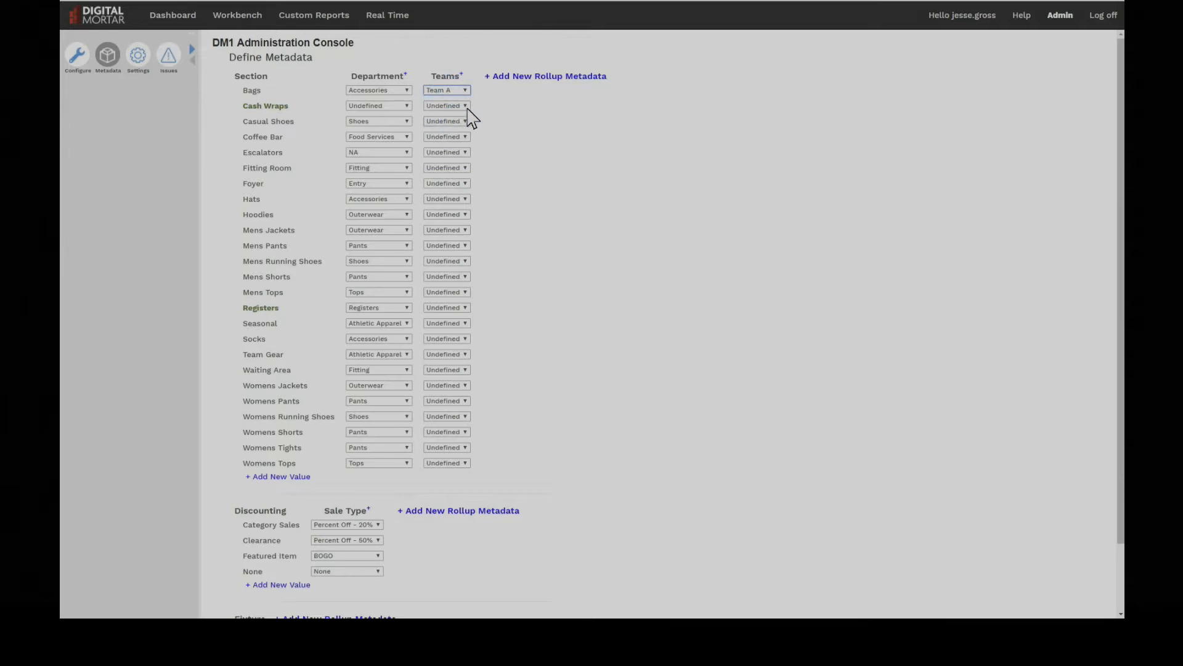
pyautogui.click(465, 121)
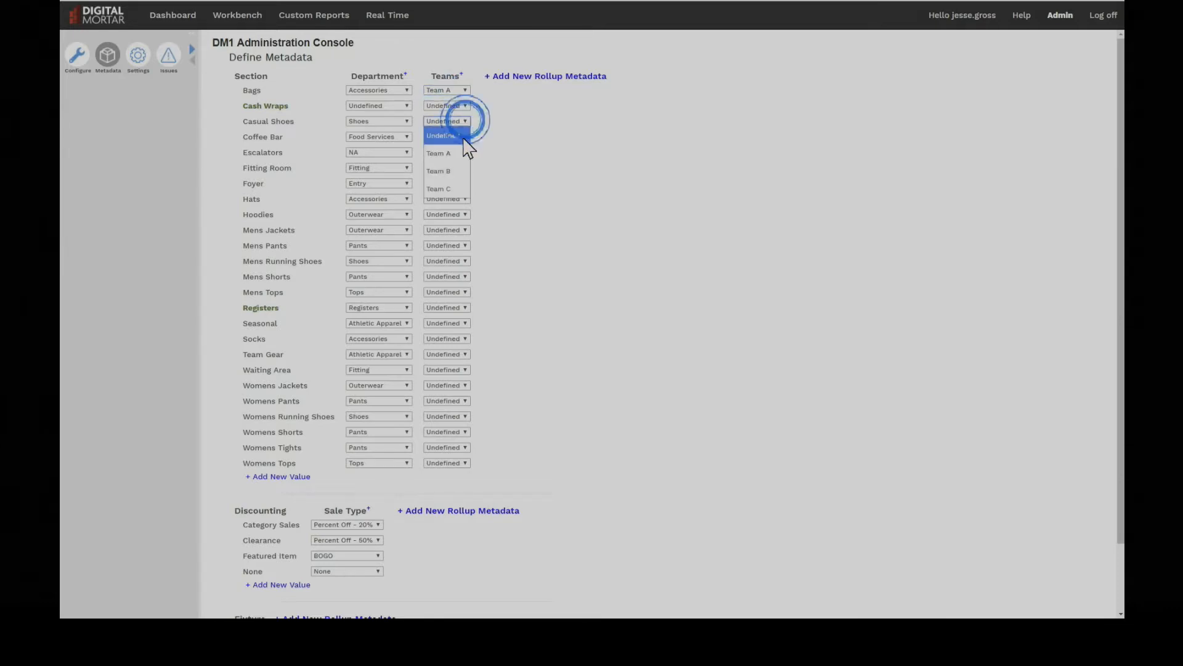
pyautogui.click(456, 172)
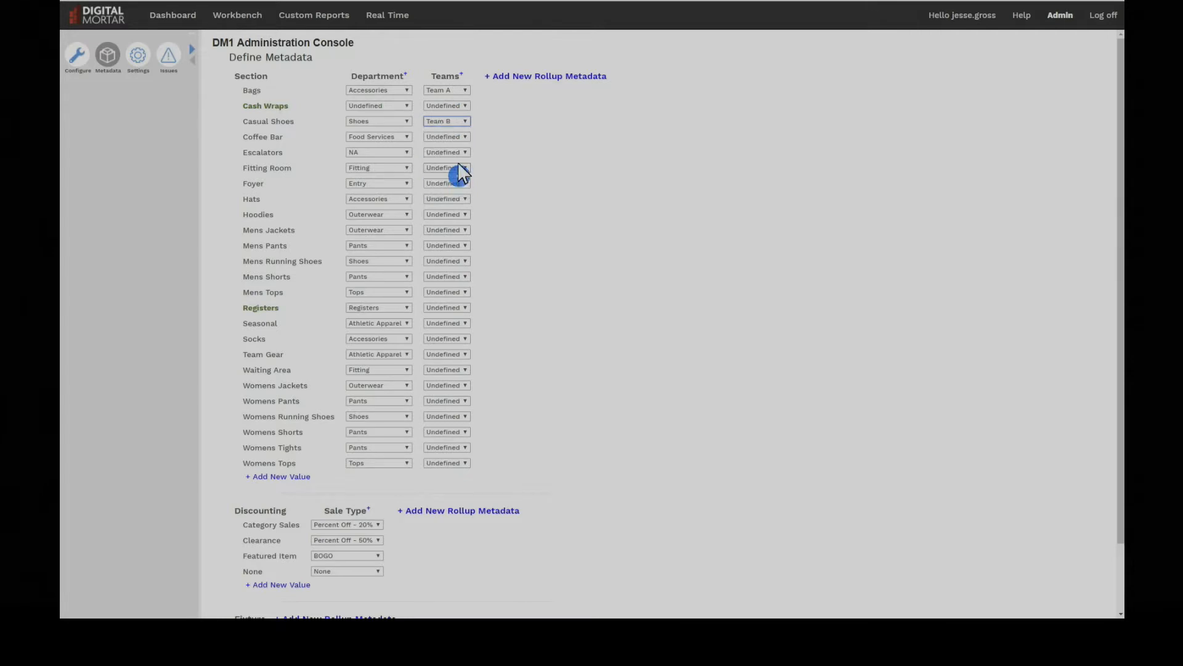
pyautogui.click(466, 137)
pyautogui.click(455, 200)
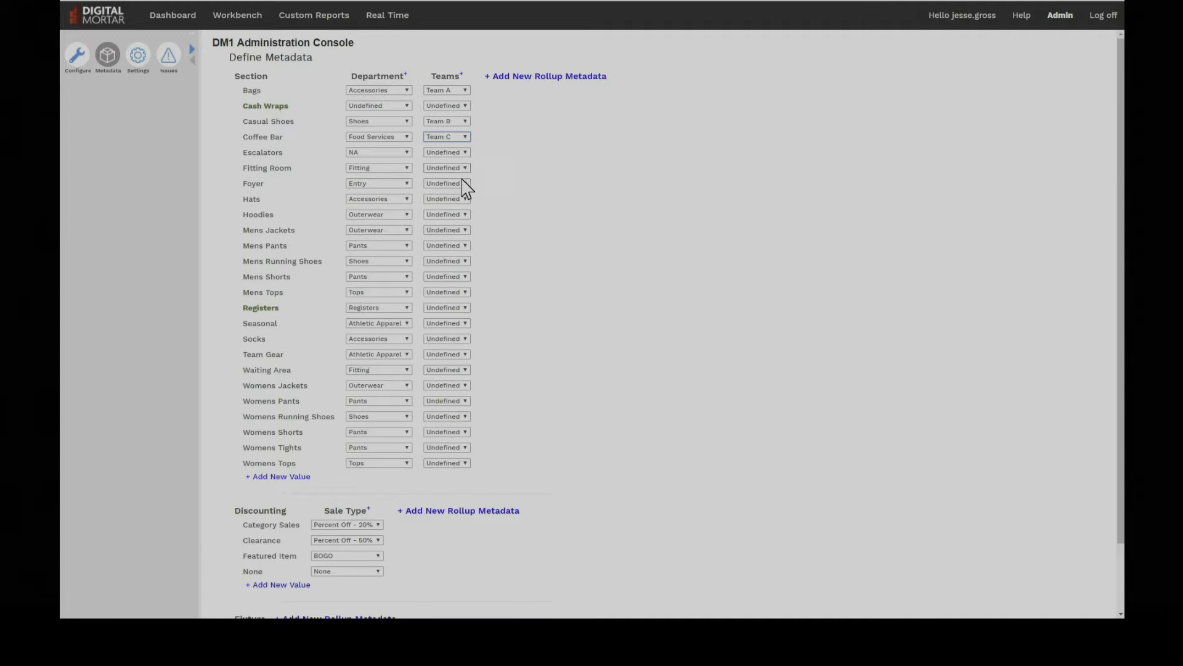
# - Assign Womens Jackets and Womens Pants to Team A, and Womens Running Shoes to Team B
pyautogui.click(456, 385)
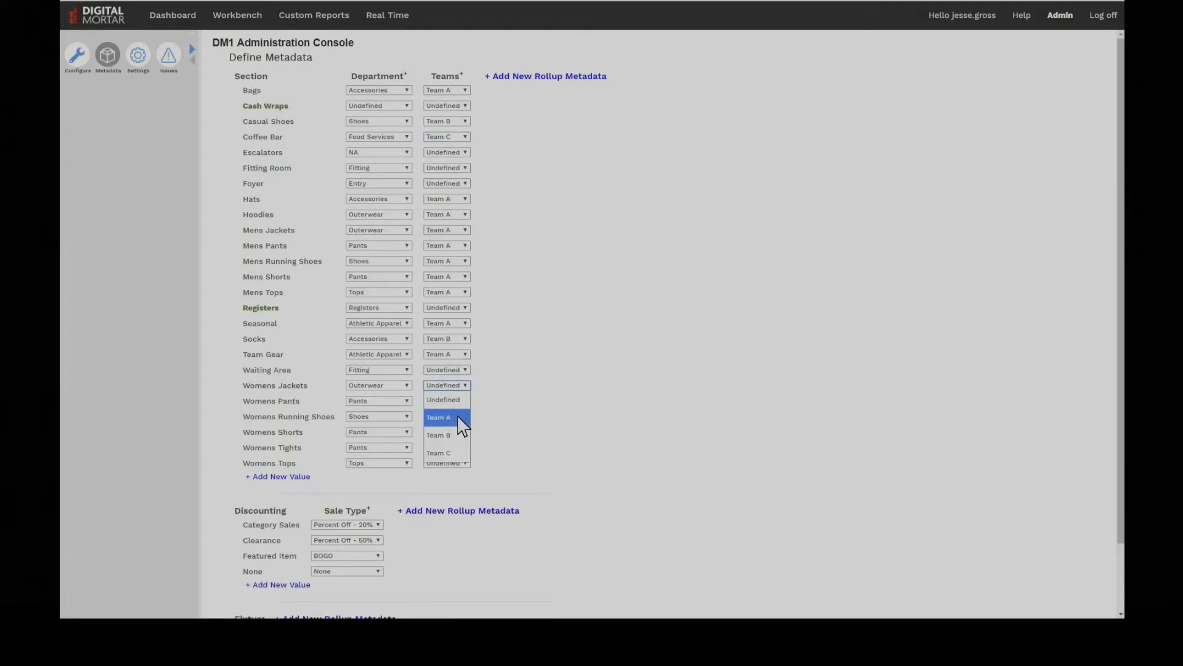
pyautogui.click(459, 418)
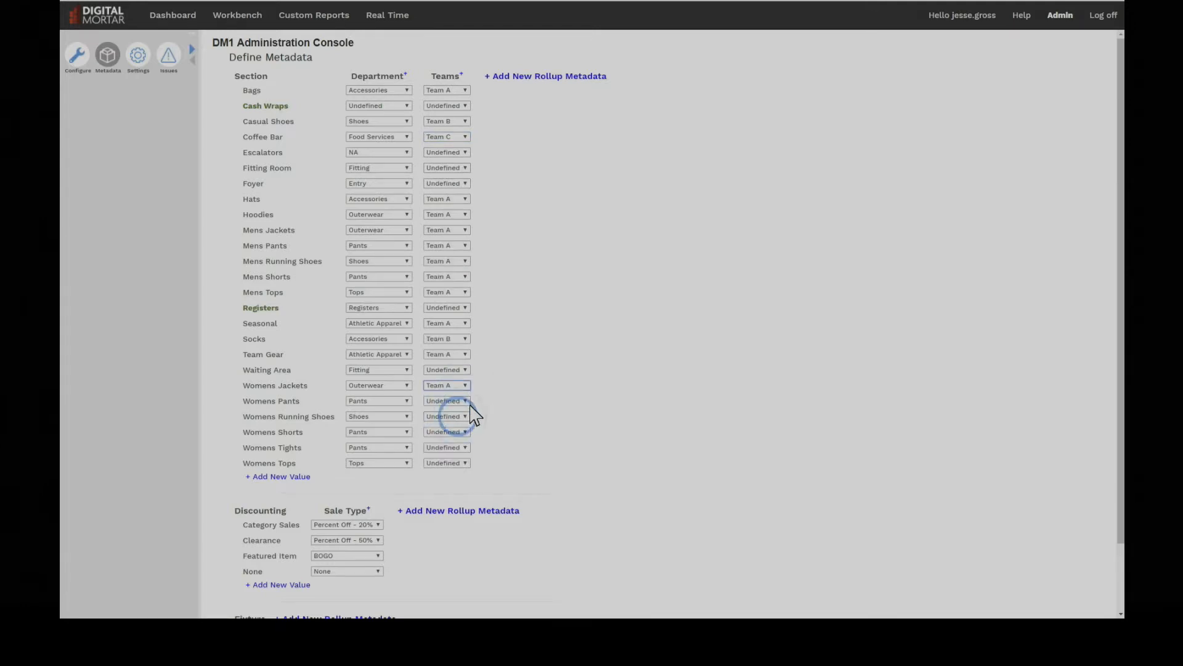
pyautogui.click(462, 401)
pyautogui.click(459, 434)
pyautogui.click(462, 417)
pyautogui.click(458, 467)
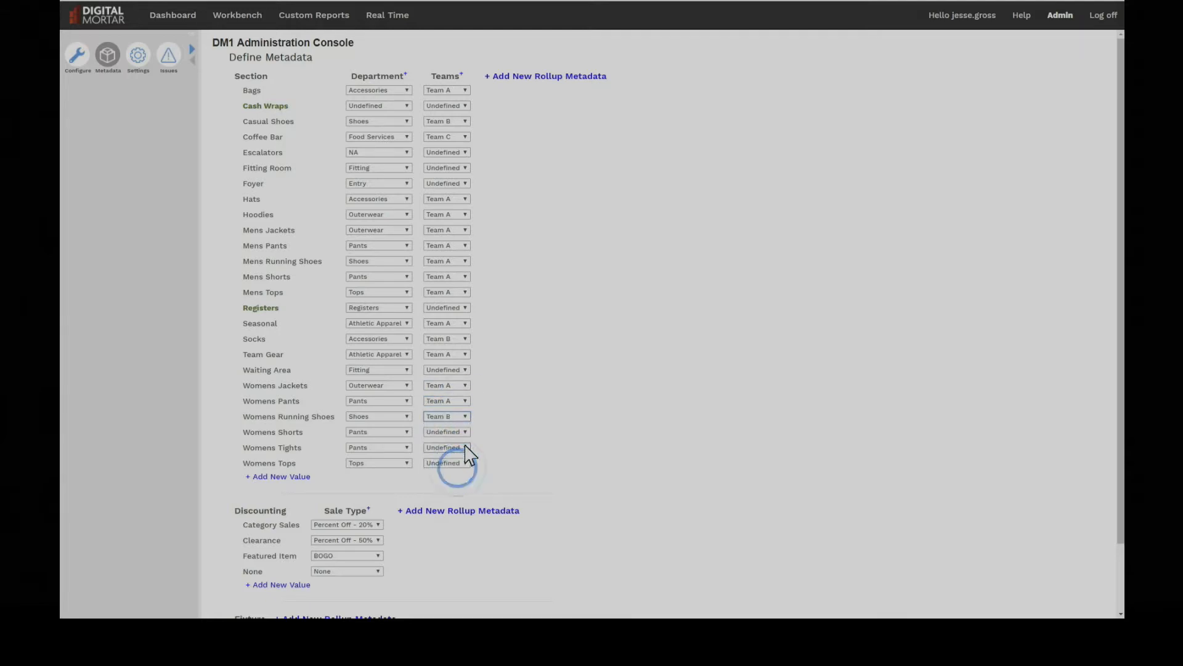
# - Assign Womens Shorts, Womens Tights and Womens Tops to Team A, and save all metadata
pyautogui.click(464, 432)
pyautogui.click(464, 465)
pyautogui.click(464, 448)
pyautogui.click(461, 480)
pyautogui.click(462, 463)
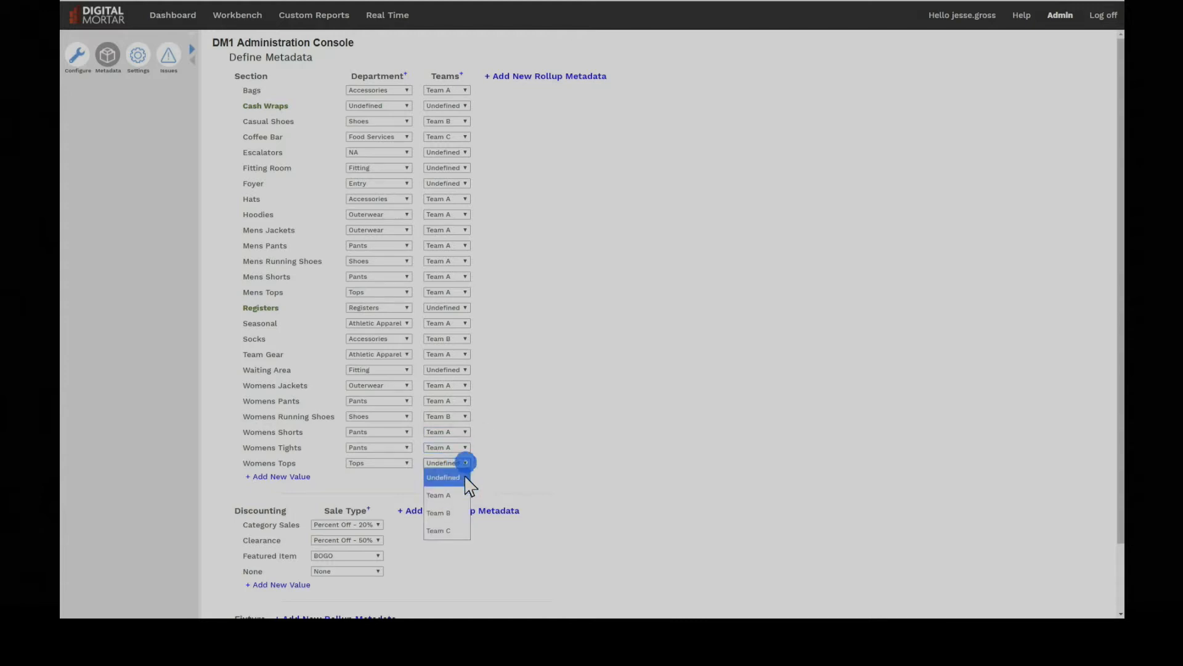
pyautogui.click(462, 493)
pyautogui.scroll(-2, 512, 536)
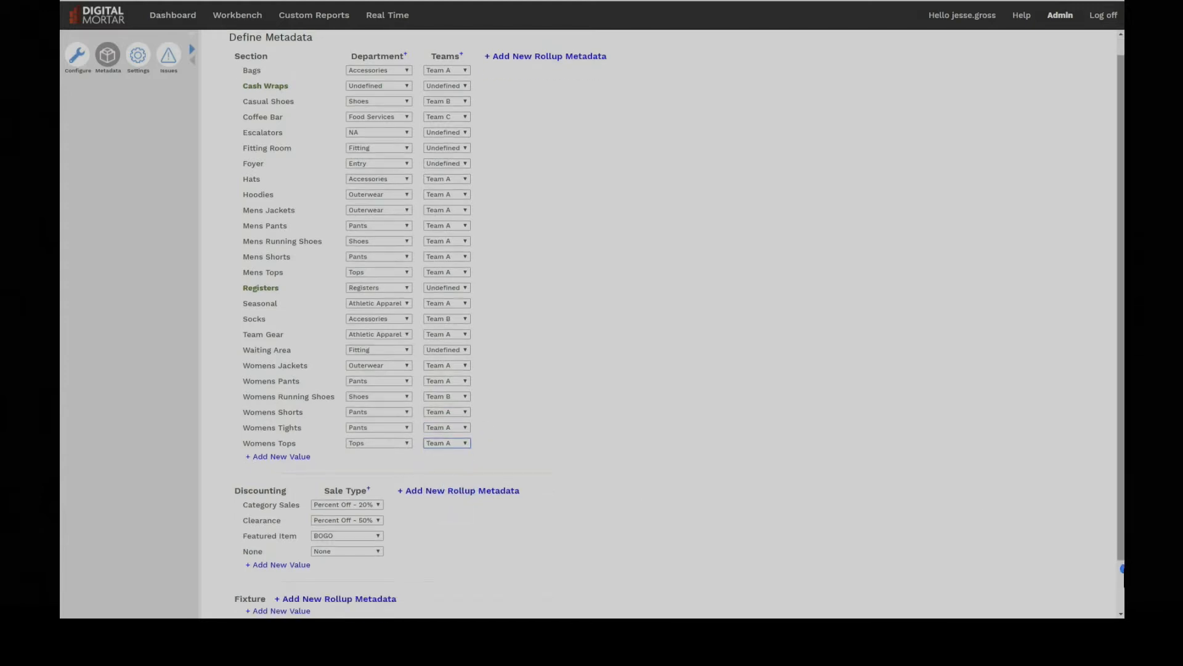
pyautogui.click(483, 606)
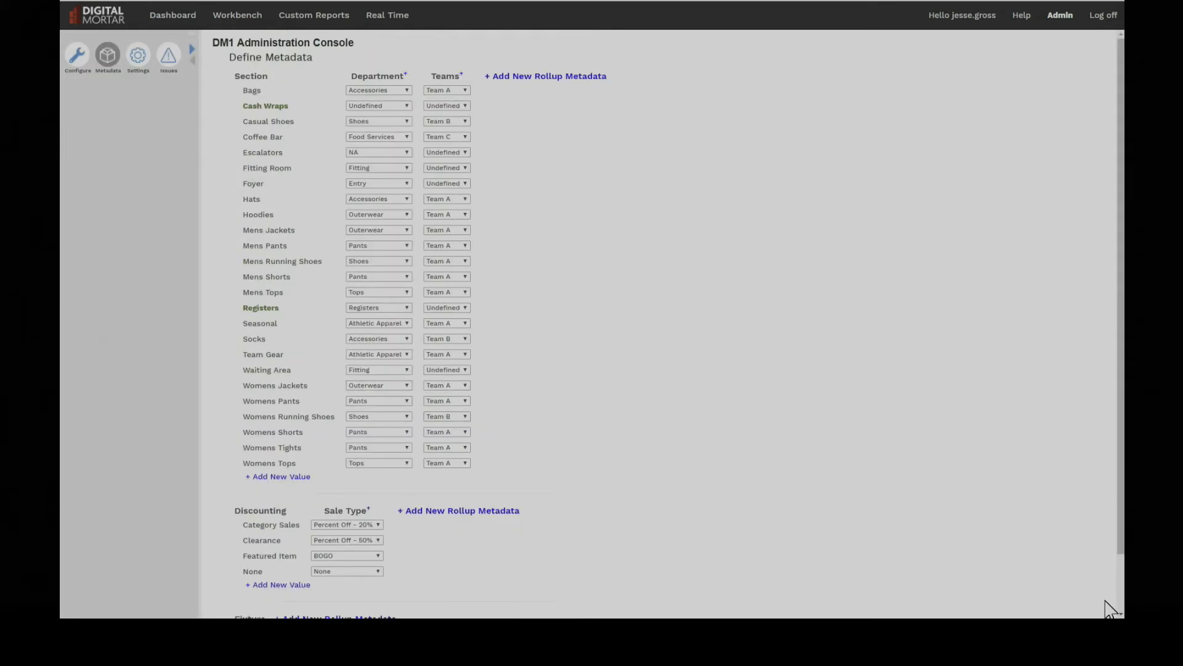
# - Examine the sale type options offered for Category Sales in the Discounting metadata
pyautogui.click(1120, 615)
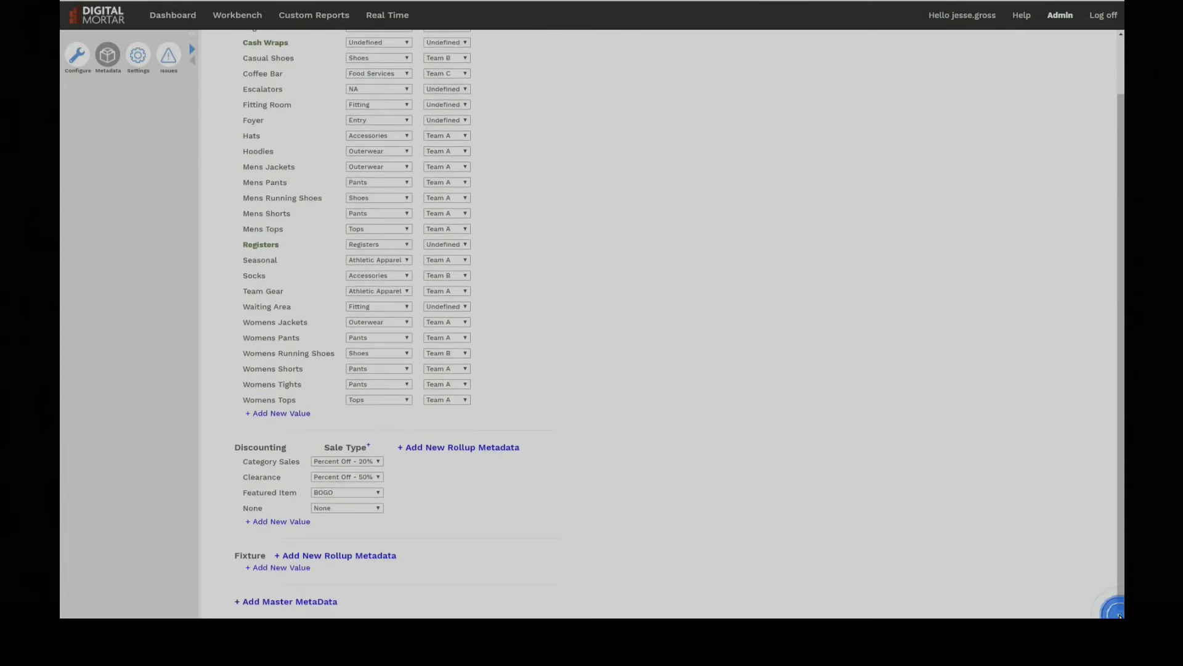
pyautogui.click(377, 462)
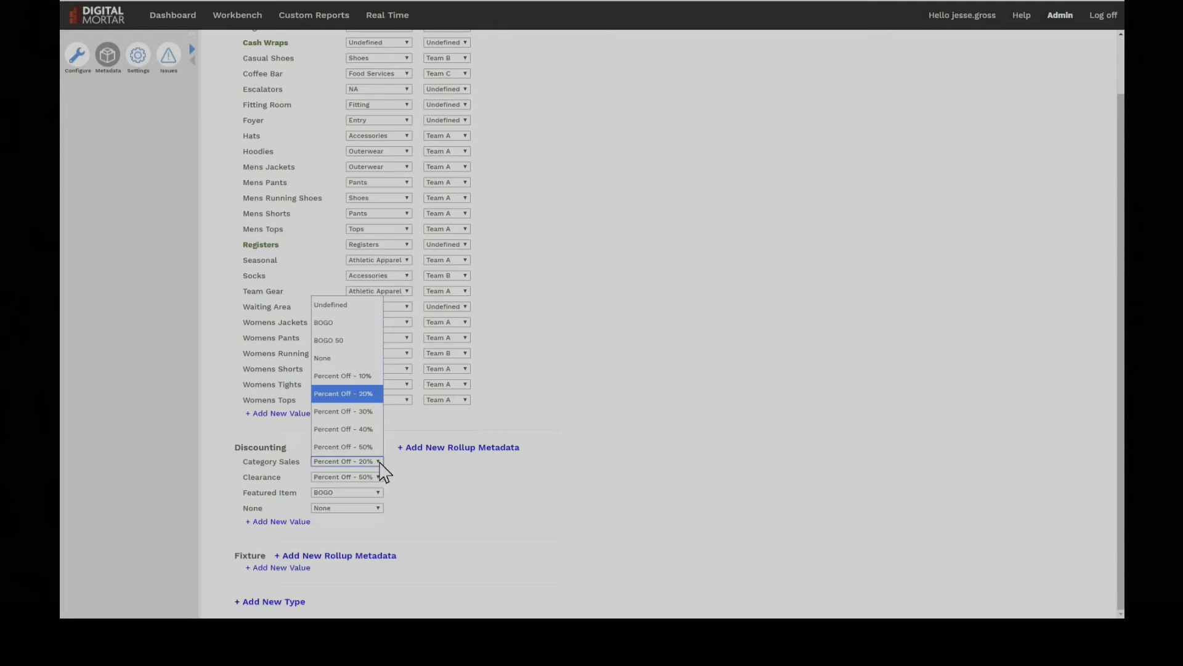
pyautogui.click(531, 468)
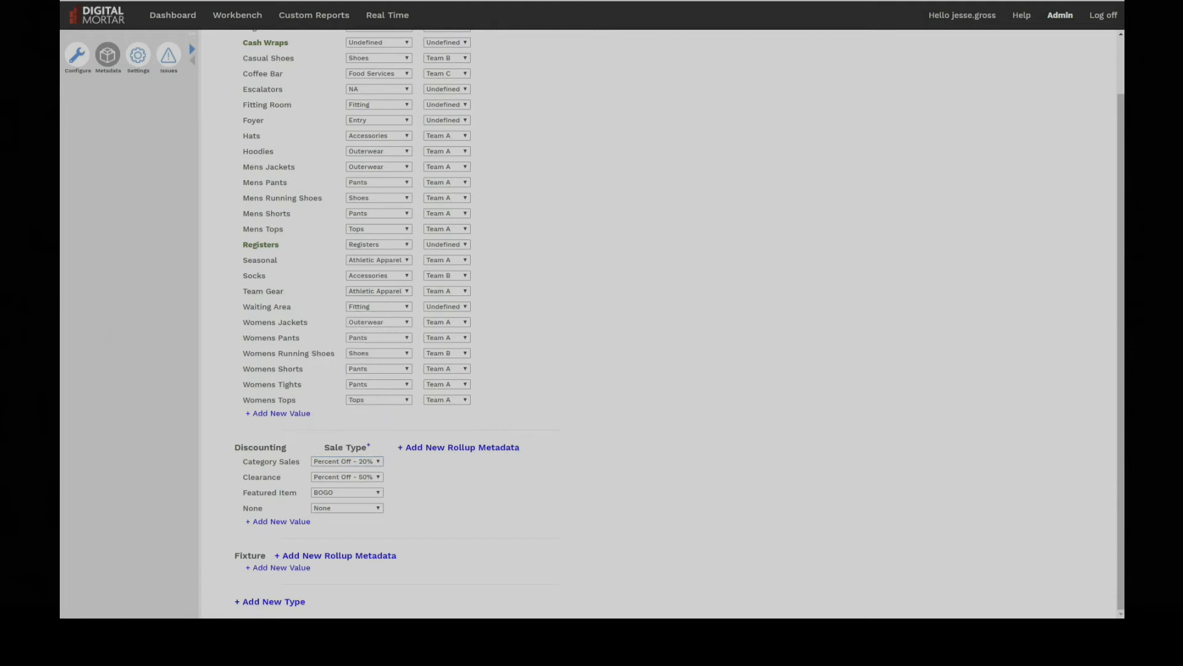
# - Open the Workbench and report the Downtown store layout's visits by Teams
pyautogui.click(237, 15)
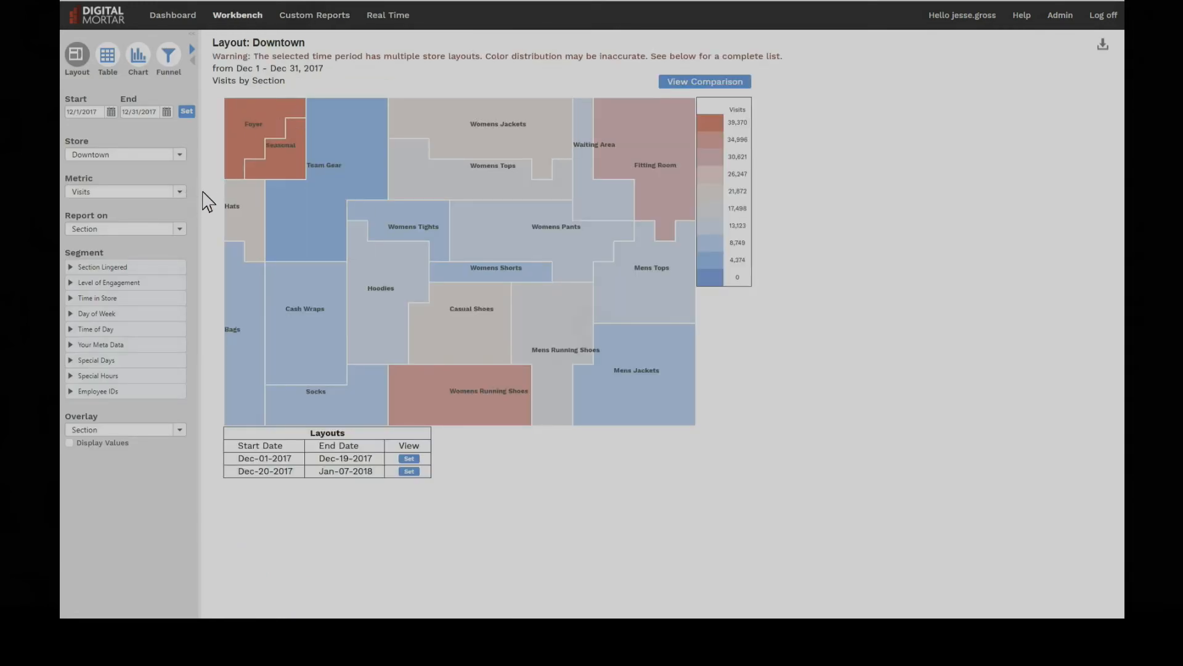
pyautogui.click(179, 229)
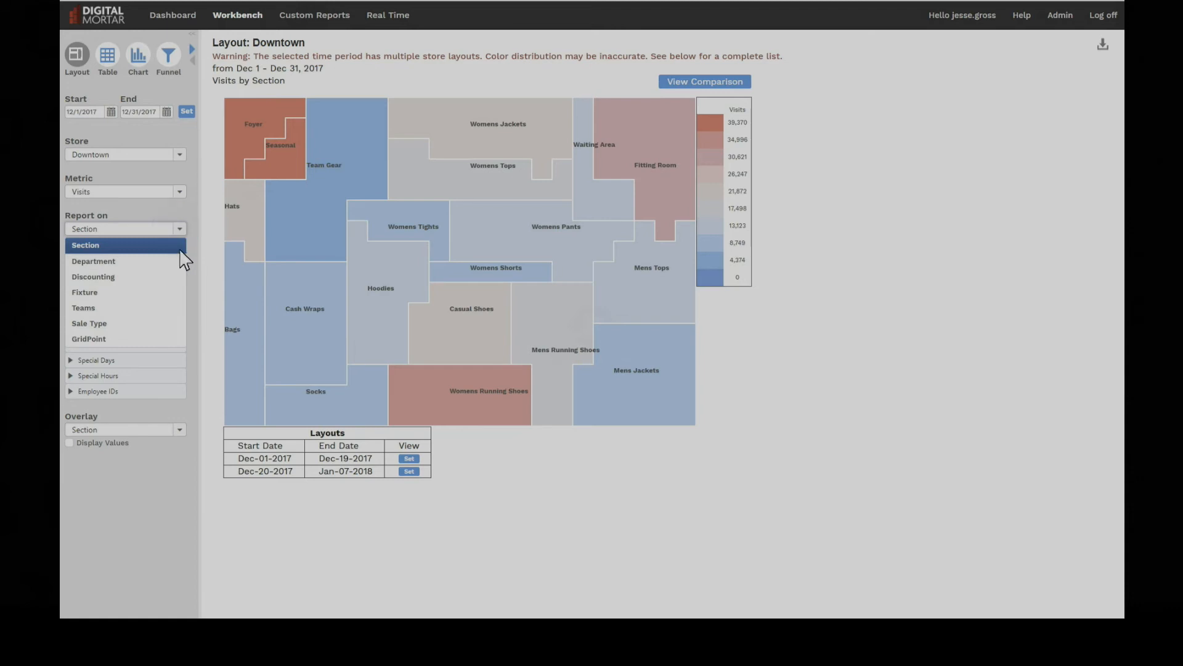
pyautogui.click(152, 307)
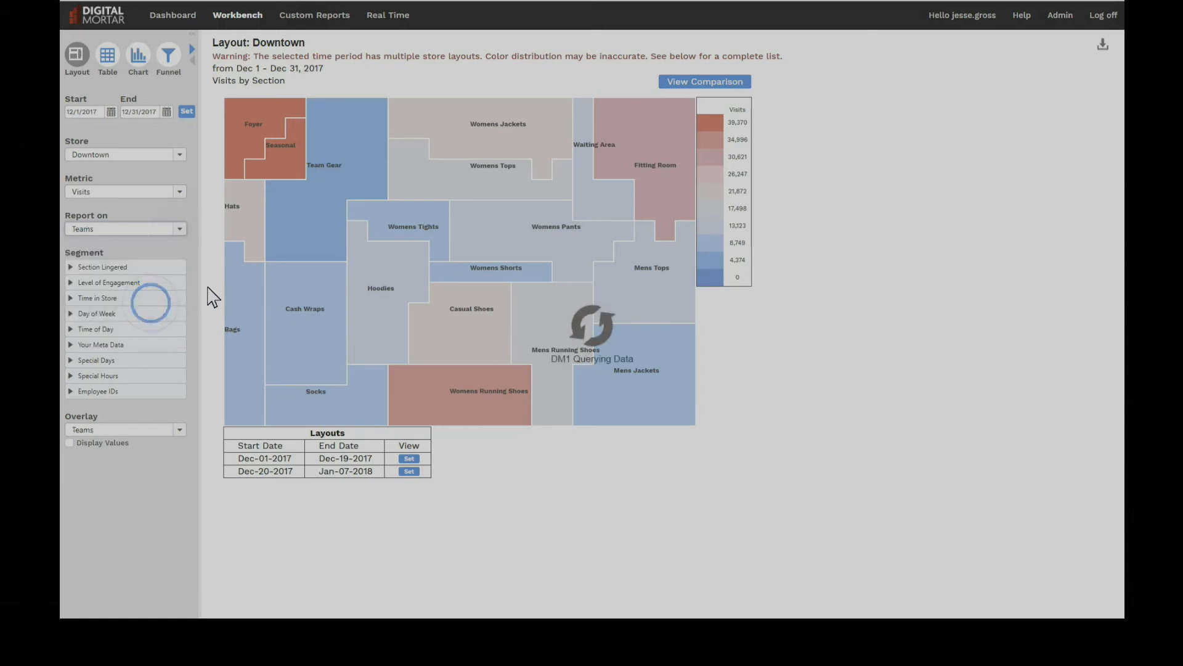